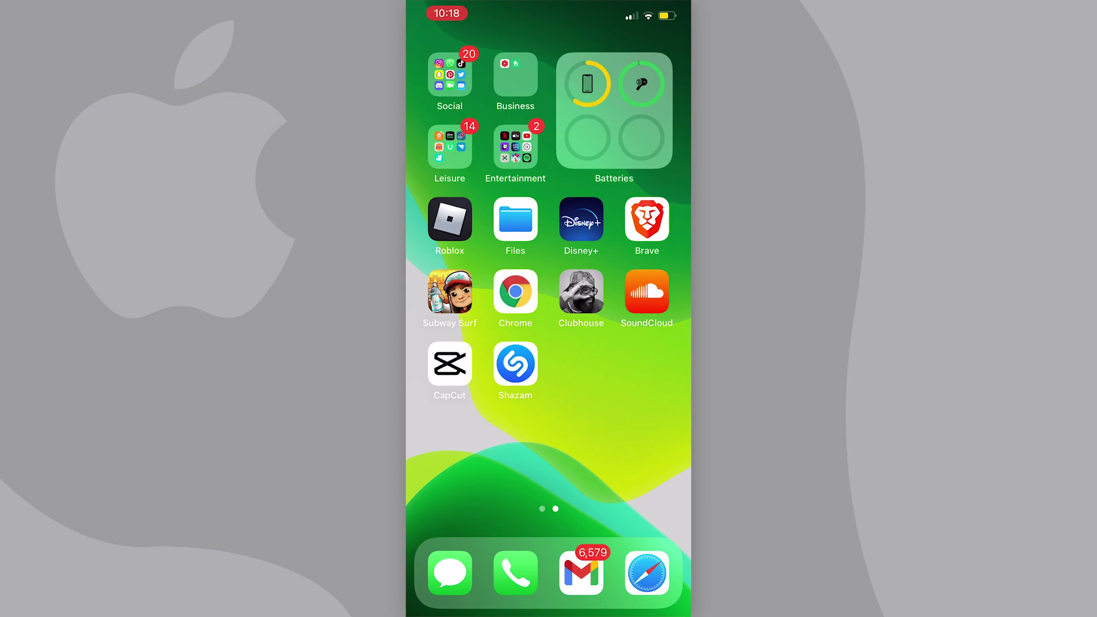
# Step: Launch Settings through a Spotlight search for 'sett' and open its Camera page
pyautogui.moveTo(548, 286); pyautogui.dragTo(548, 457)
pyautogui.write('s')
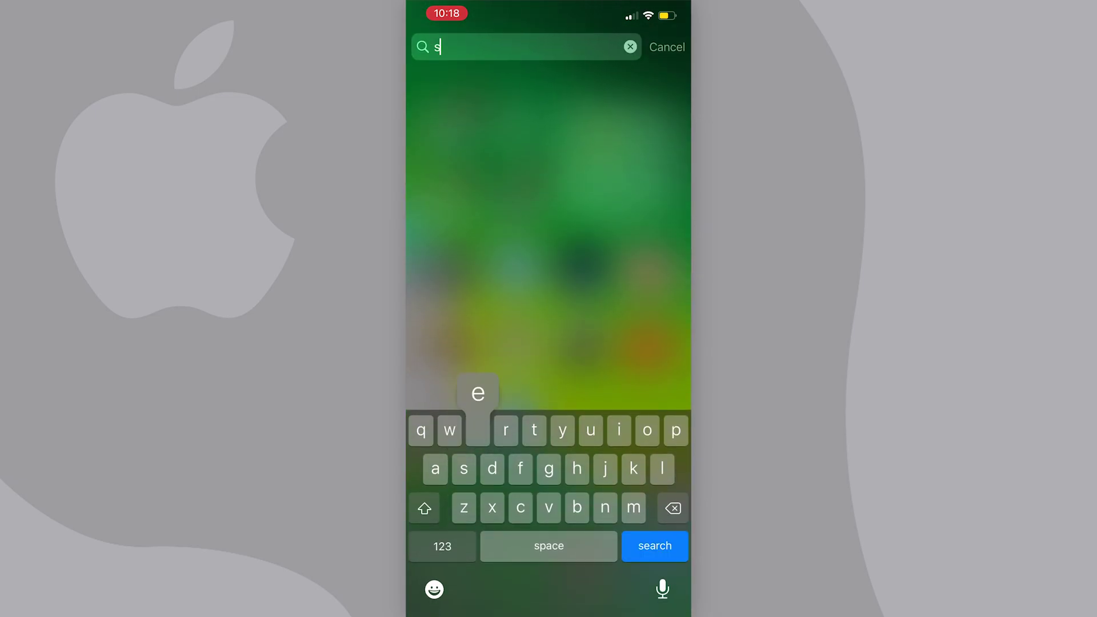
pyautogui.write('ett')
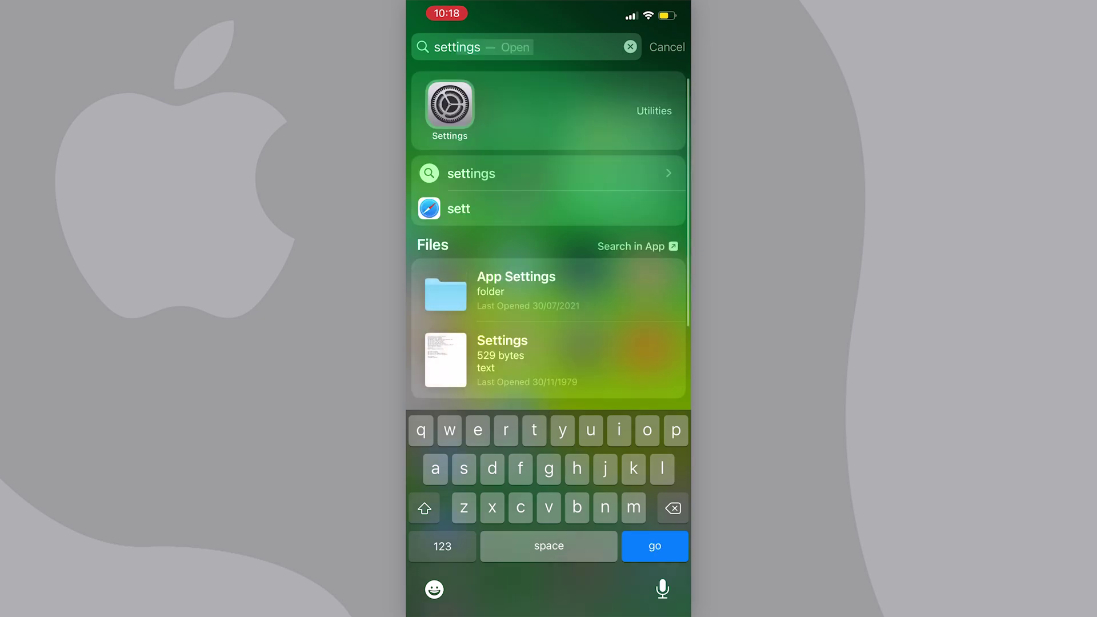
pyautogui.press('Return')
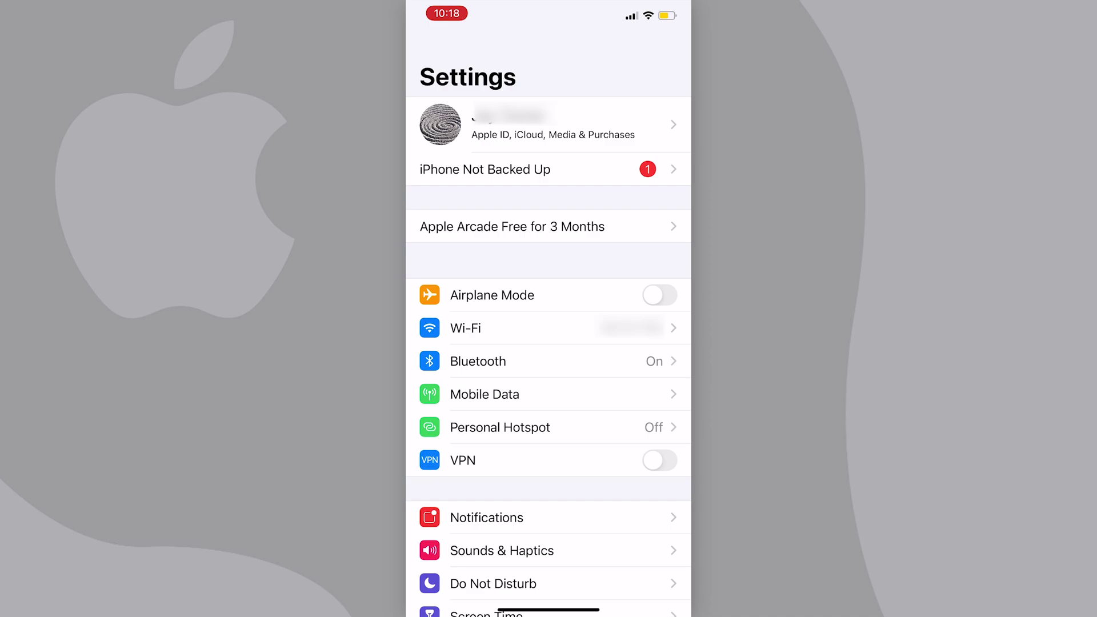
pyautogui.scroll(-20, 548, 342)
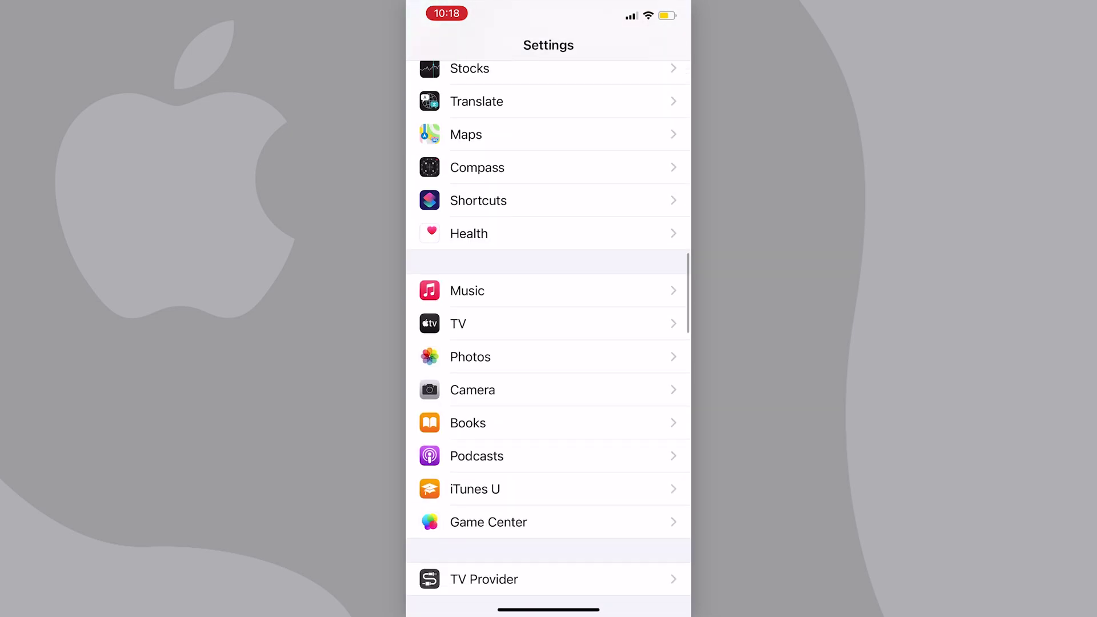
pyautogui.scroll(5, 549, 342)
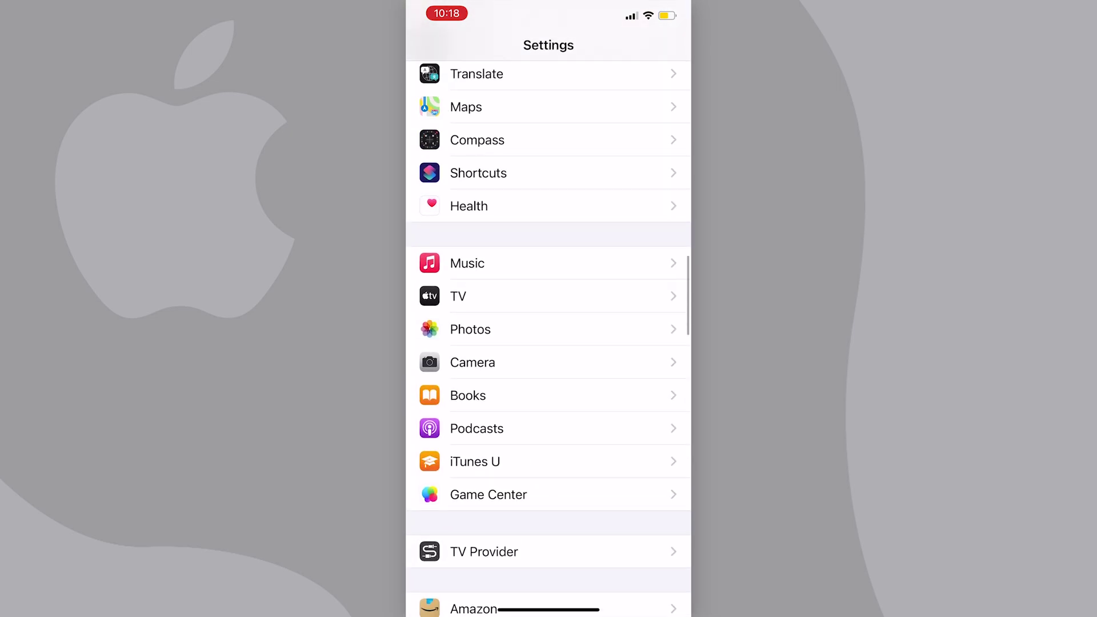
pyautogui.click(473, 362)
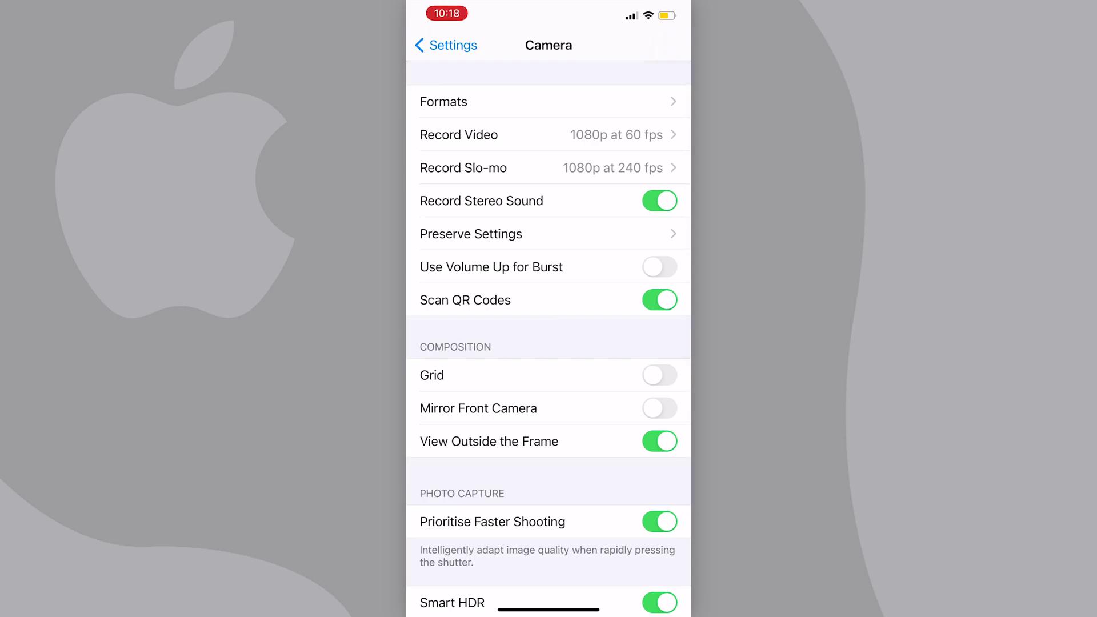
# Step: Open the Camera Formats page, where High Efficiency is currently selected
pyautogui.click(443, 102)
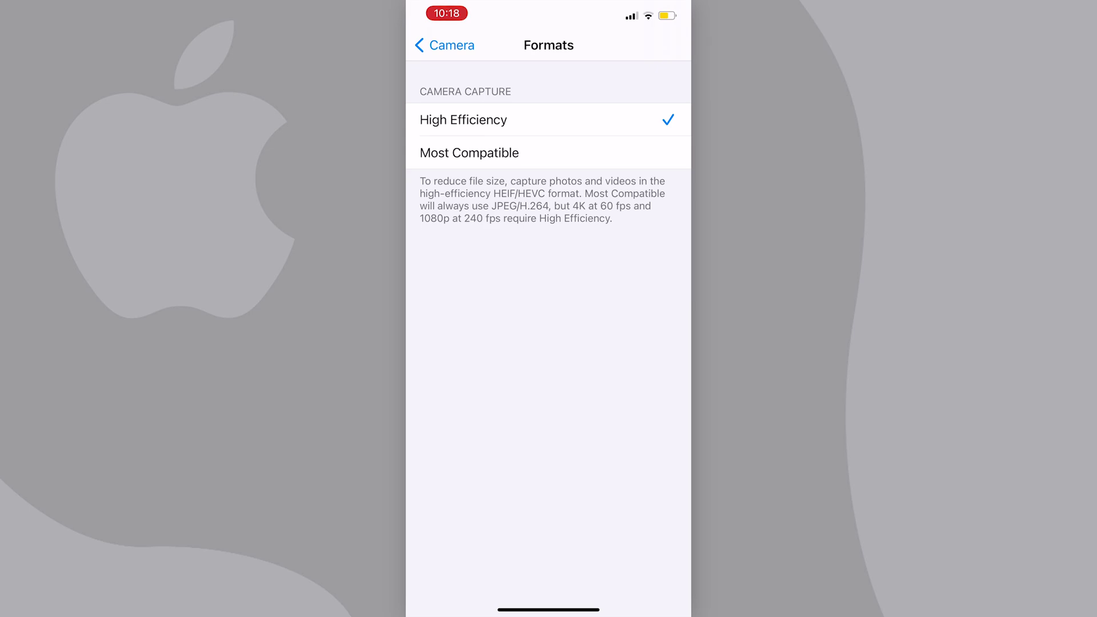
# Step: Change Camera Capture from High Efficiency to Most Compatible
pyautogui.click(469, 153)
# Step: Return to the main Settings list, open Photos and scroll to Transfer to Mac or PC
pyautogui.click(446, 45)
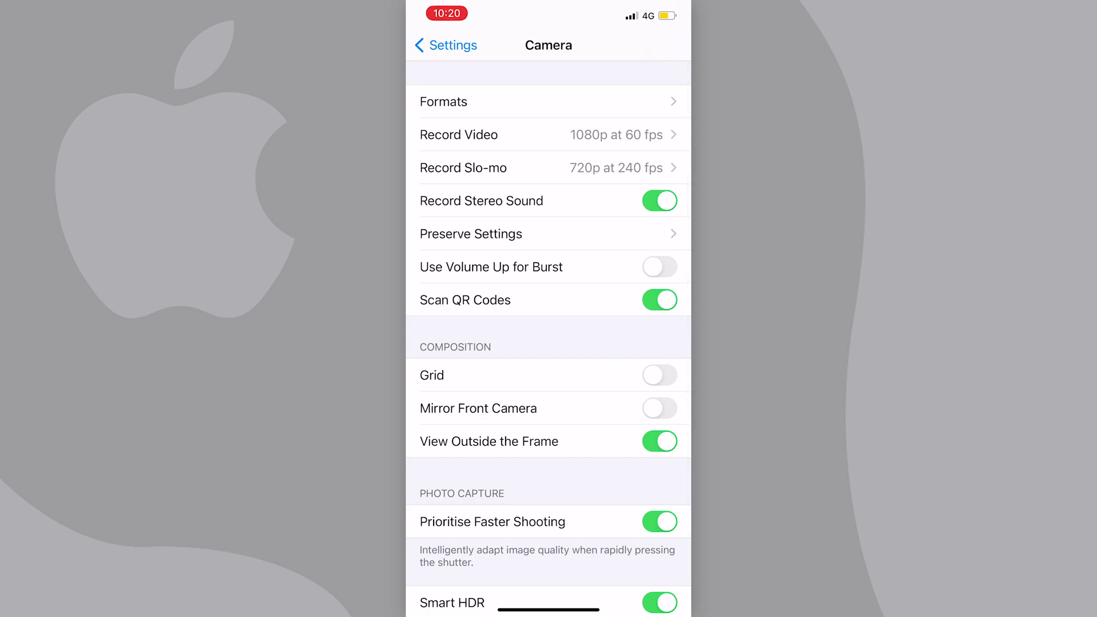
pyautogui.click(446, 45)
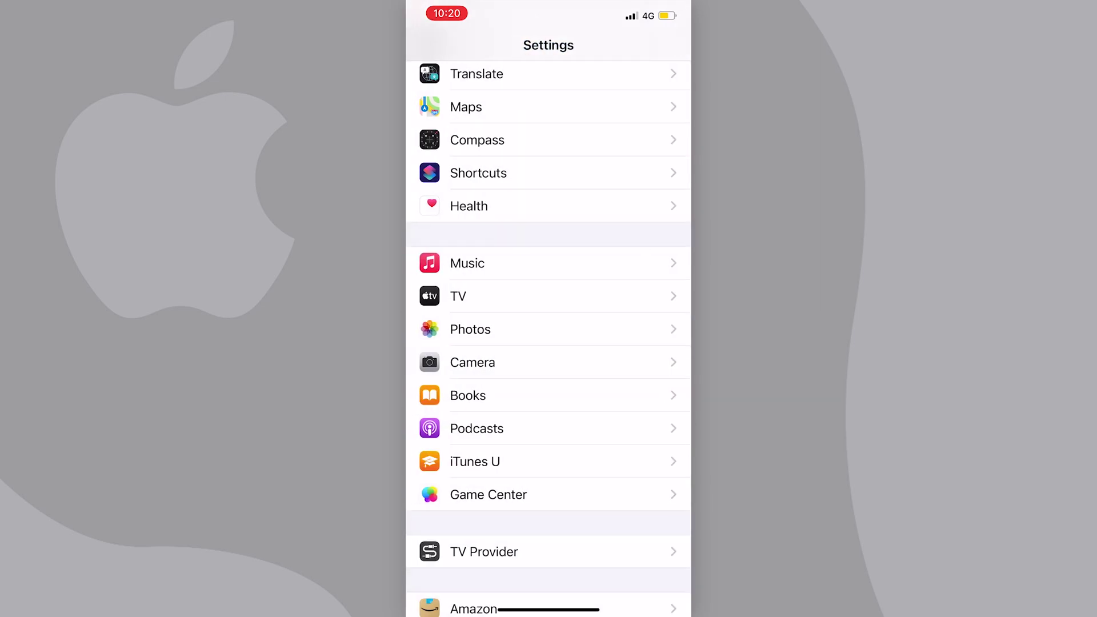
pyautogui.click(470, 329)
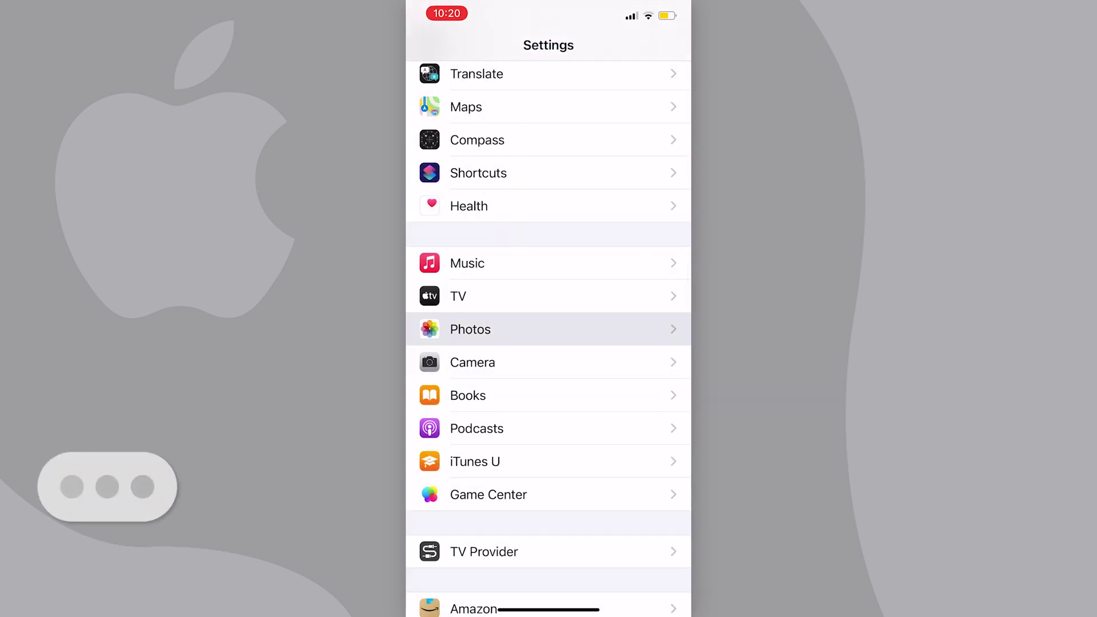
pyautogui.scroll(-10, 549, 337)
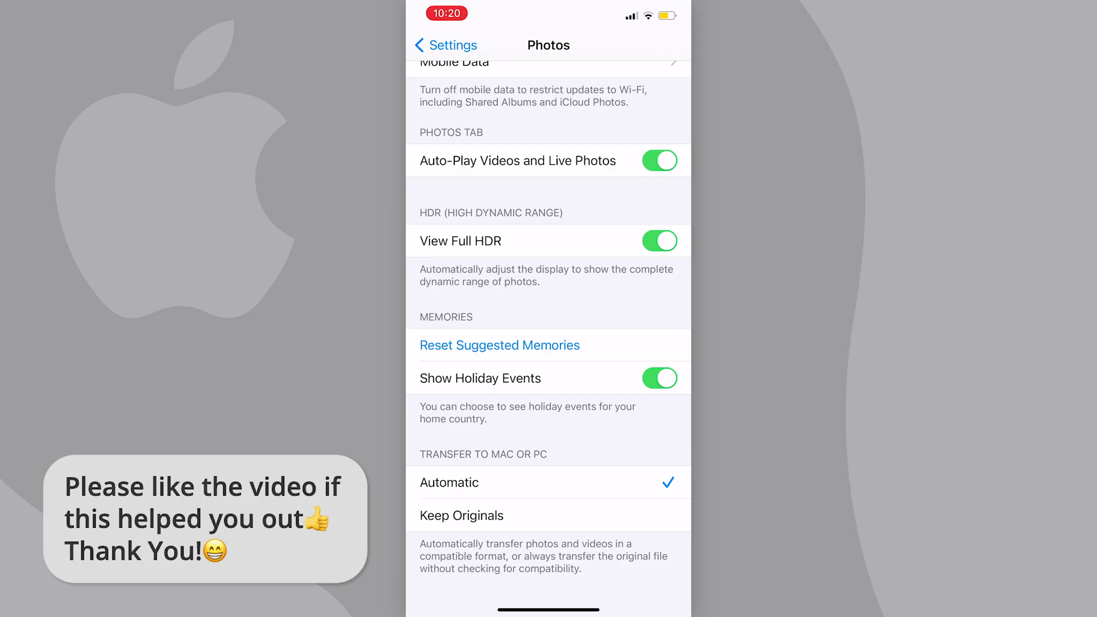
pyautogui.click(461, 515)
pyautogui.click(449, 482)
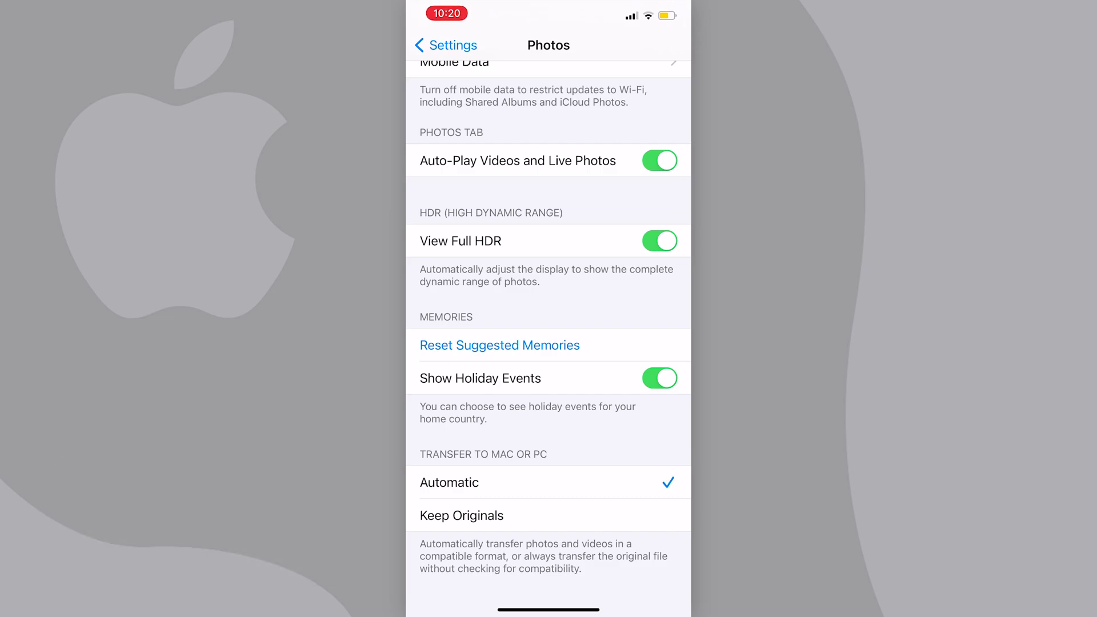
pyautogui.click(462, 515)
pyautogui.click(449, 482)
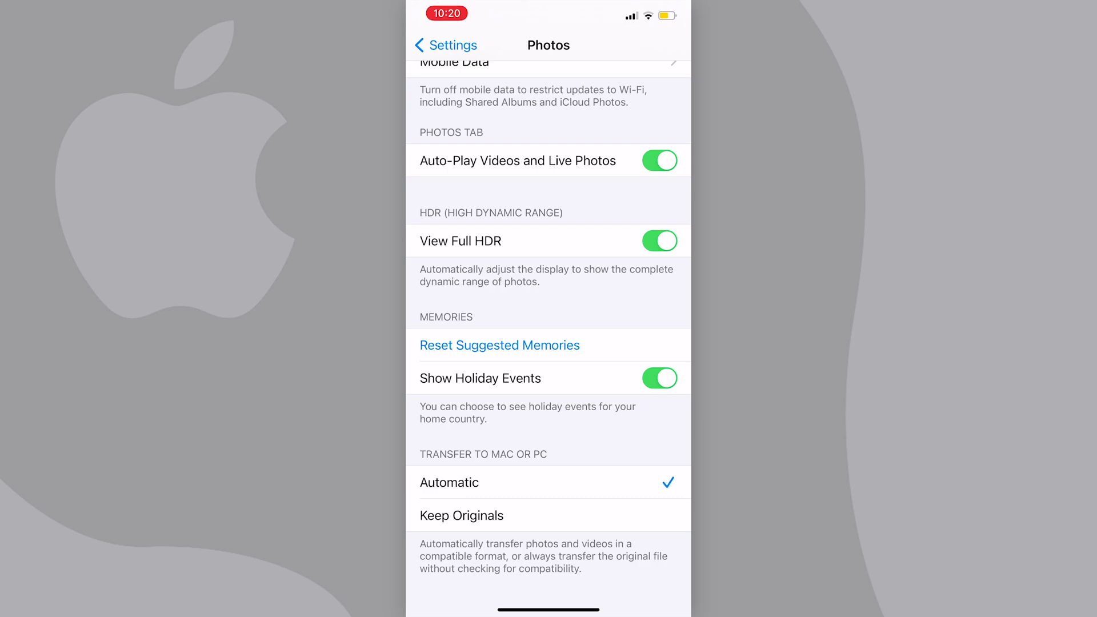